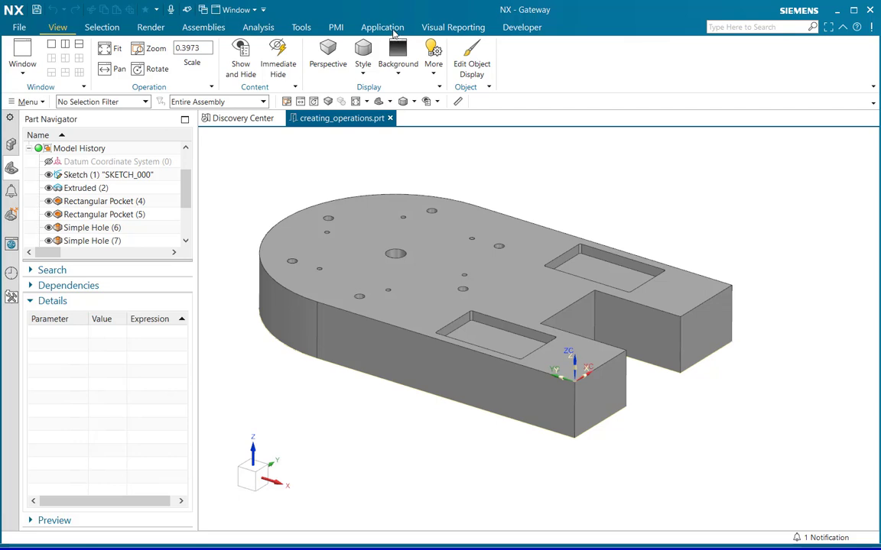
Switch the part to the Manufacturing application, review the program order and geometry views, and select WORKPIECE_1.
{"action": "left_click", "coordinate": [359, 29]}
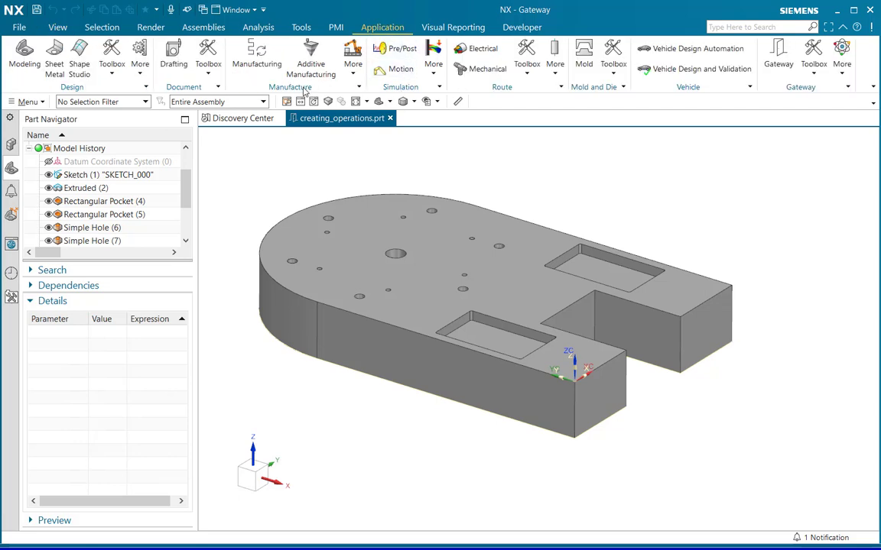
{"action": "left_click", "coordinate": [258, 64]}
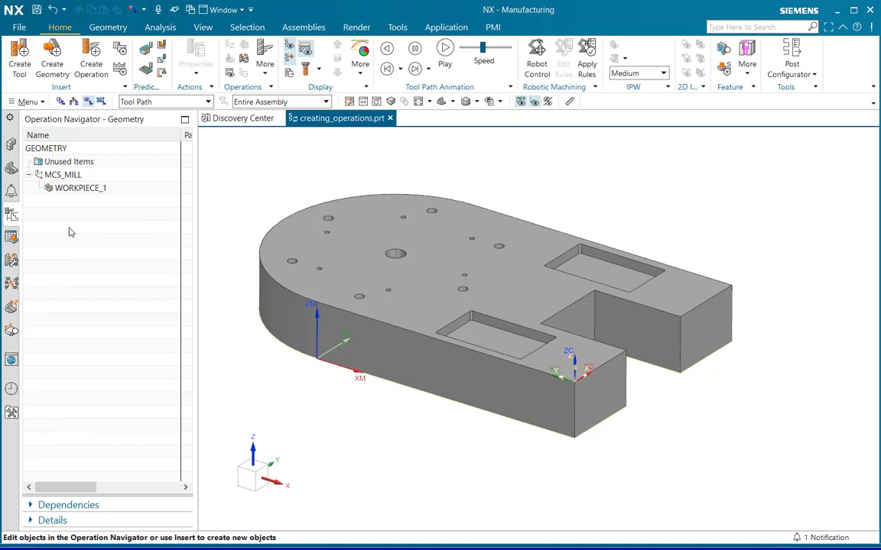
{"action": "left_click", "coordinate": [61, 101]}
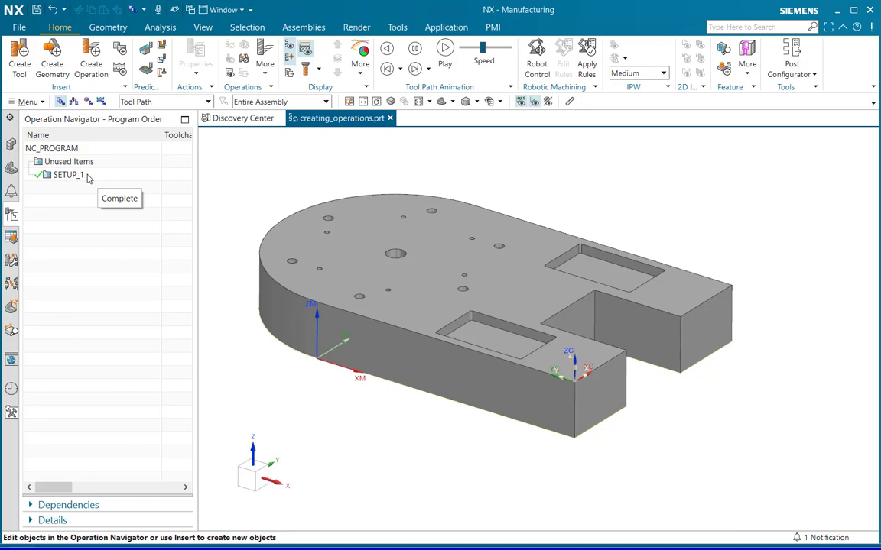
{"action": "left_click", "coordinate": [88, 101]}
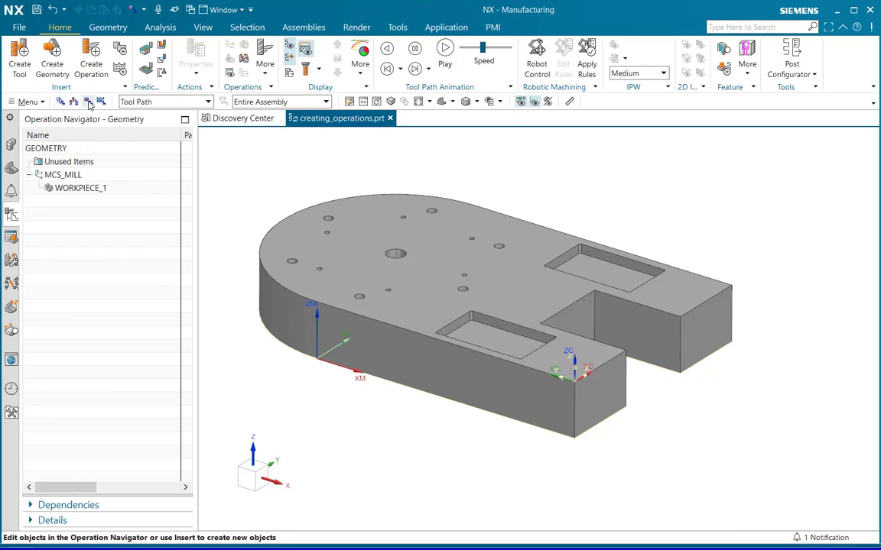
{"action": "left_click", "coordinate": [97, 191]}
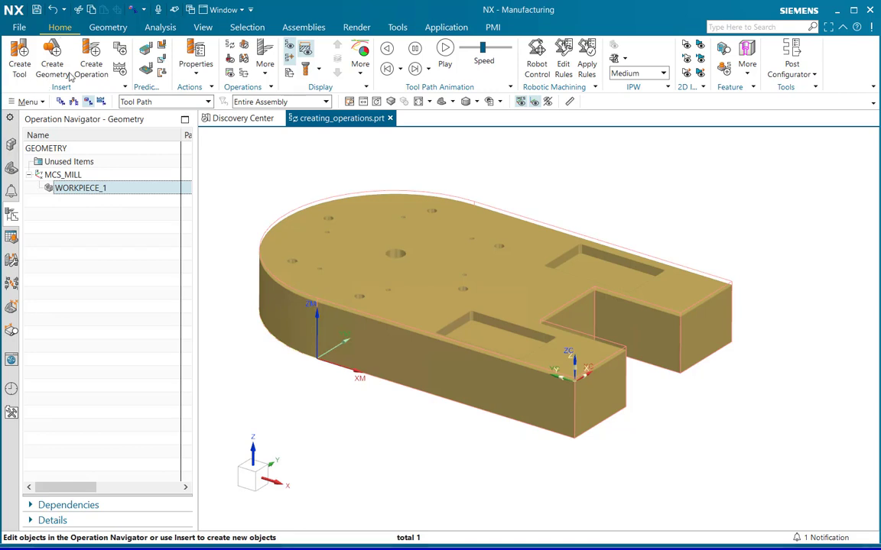
Start a new mill_planar tool with the MILL subtype.
{"action": "left_click", "coordinate": [19, 69]}
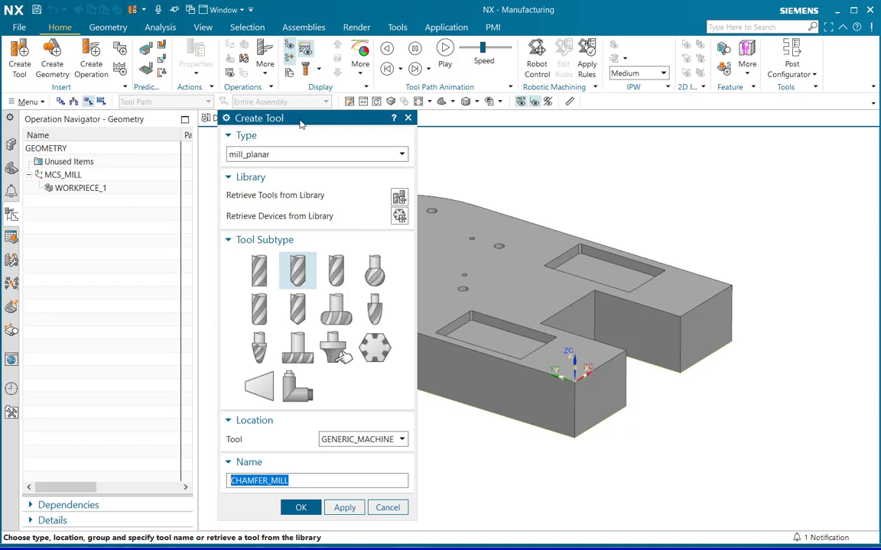
{"action": "left_click_drag", "start_coordinate": [301, 124], "coordinate": [310, 103]}
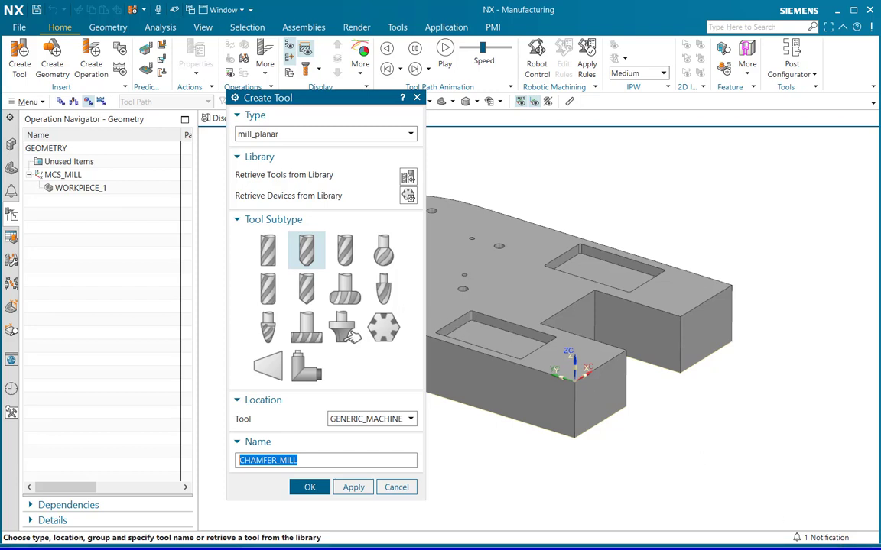
{"action": "left_click", "coordinate": [272, 134]}
{"action": "left_click", "coordinate": [273, 149]}
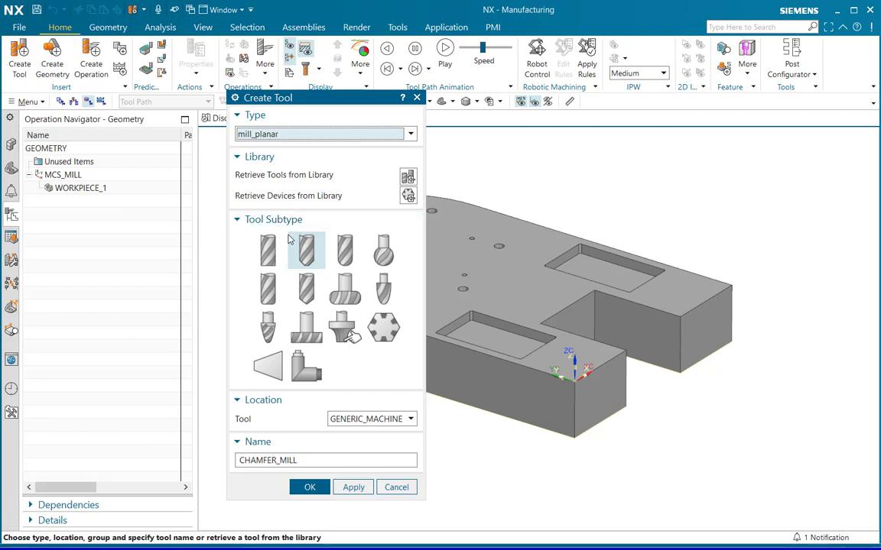
{"action": "left_click", "coordinate": [268, 250]}
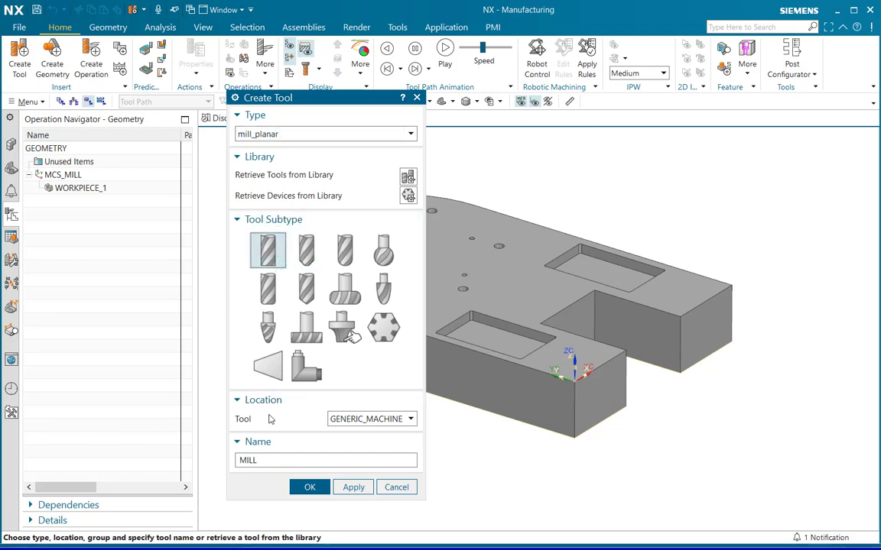
Place the new tool in GENERIC_MACHINE and create it with the name Face_Mill_6.0.
{"action": "left_click", "coordinate": [349, 420]}
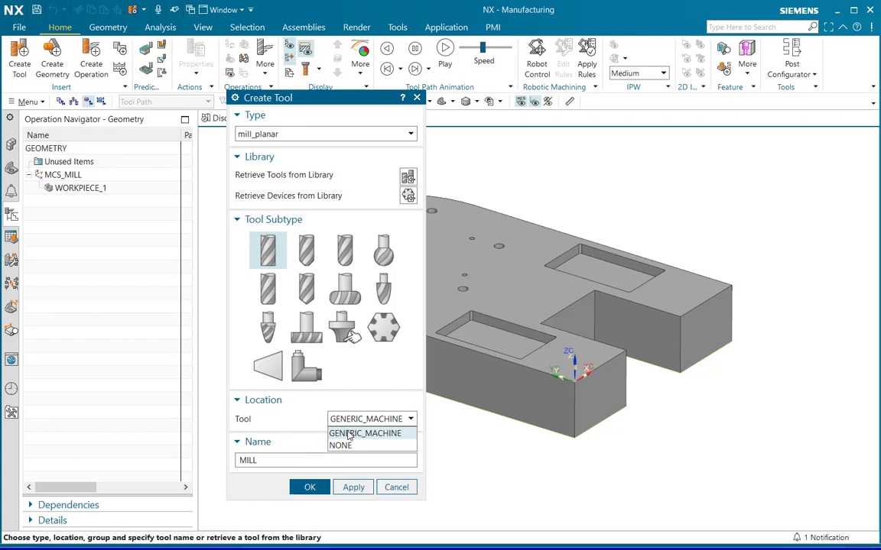
{"action": "left_click", "coordinate": [354, 434]}
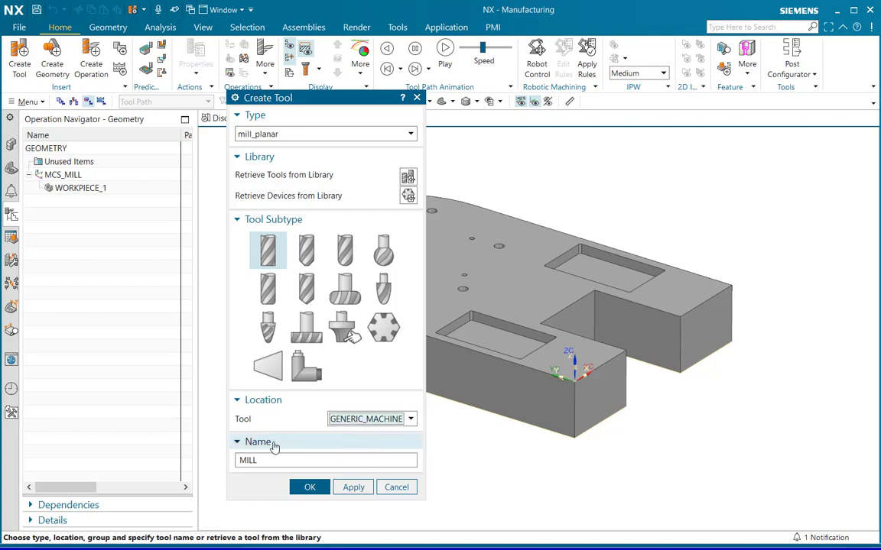
{"action": "left_click", "coordinate": [267, 461]}
{"action": "key", "text": "BackSpace"}
{"action": "key", "text": "BackSpace"}
{"action": "key", "text": "BackSpace"}
{"action": "key", "text": "BackSpace"}
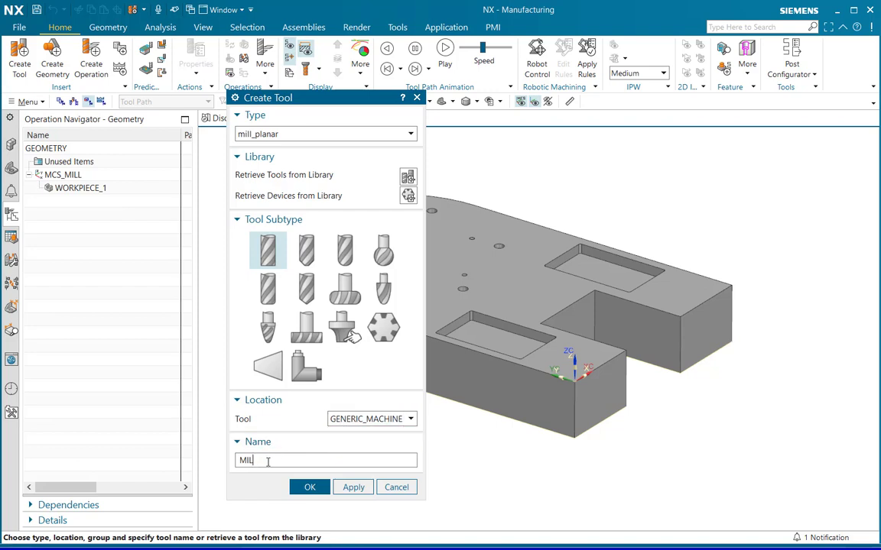
{"action": "type", "text": "Face_Mill_6.0"}
{"action": "left_click", "coordinate": [309, 489]}
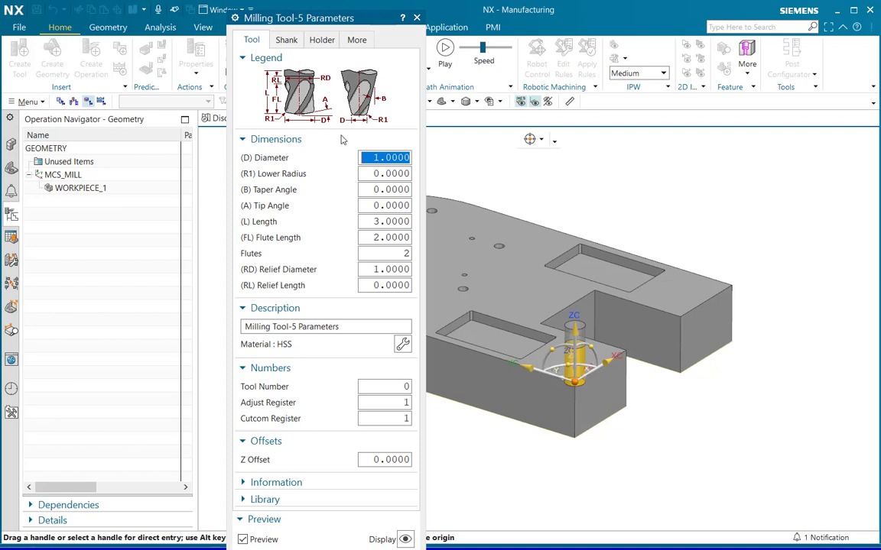
Set the face mill's diameter to 6 and its number of flutes to 6.
{"action": "left_click", "coordinate": [380, 157]}
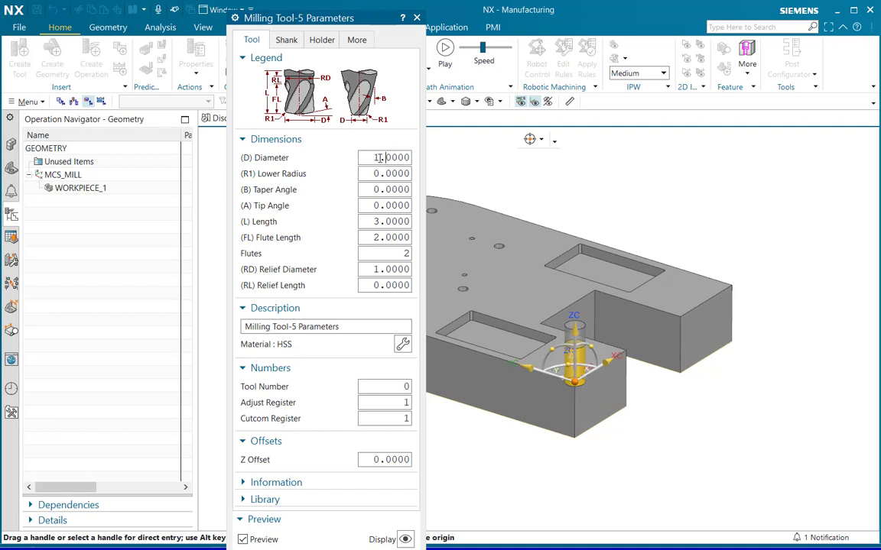
{"action": "key", "text": "BackSpace"}
{"action": "type", "text": "0"}
{"action": "key", "text": "Delete"}
{"action": "type", "text": "6"}
{"action": "double_click", "coordinate": [367, 253]}
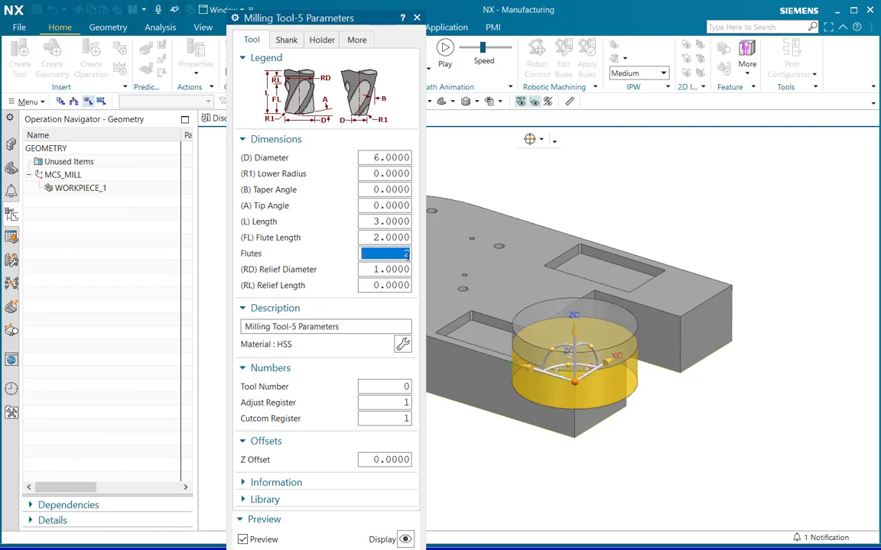
{"action": "type", "text": "6"}
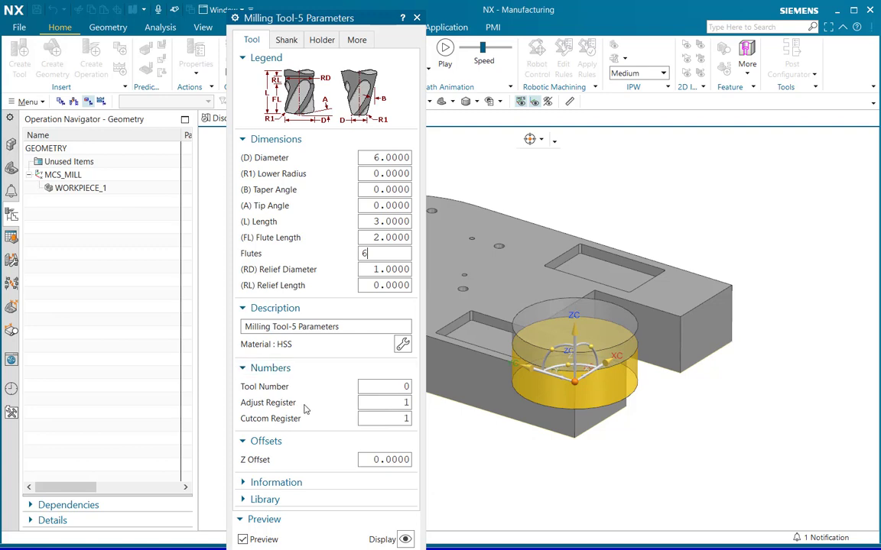
Edit the face mill's Z offset, accept its parameters, and show the tool in the Machine Tool view.
{"action": "left_click", "coordinate": [378, 459]}
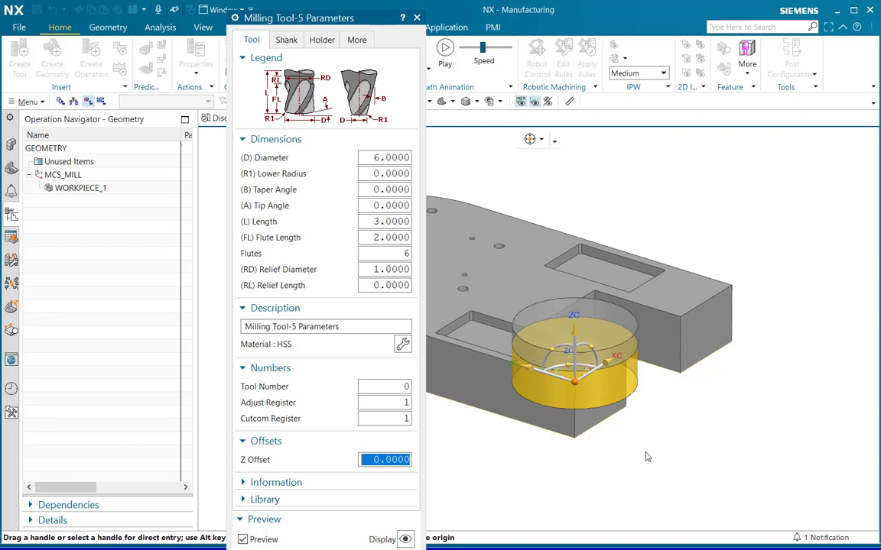
{"action": "left_click", "coordinate": [395, 460]}
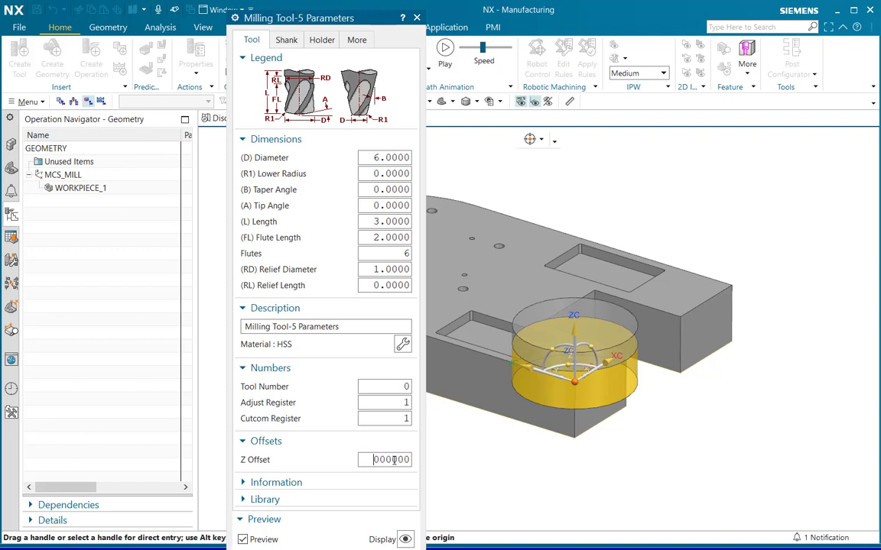
{"action": "type", "text": "1"}
{"action": "key", "text": "Right"}
{"action": "key", "text": "Right"}
{"action": "key", "text": "Right"}
{"action": "key", "text": "Return"}
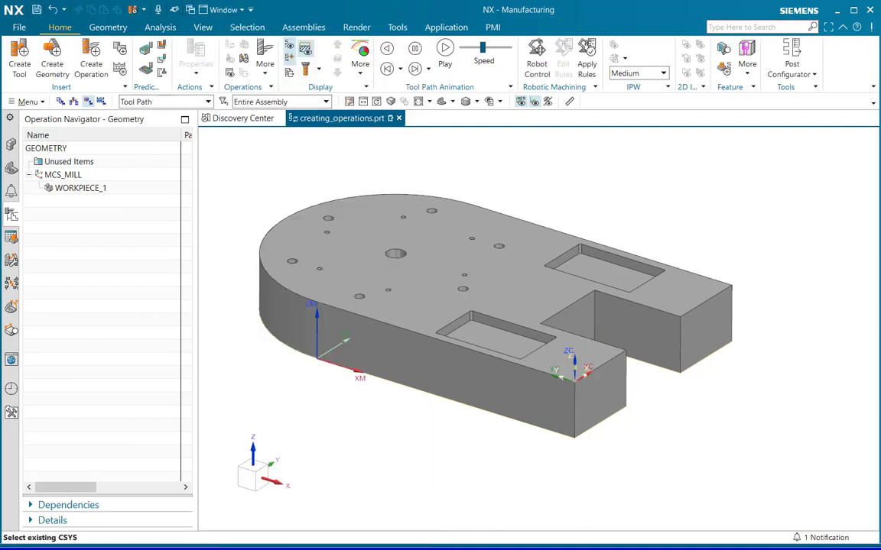
{"action": "left_click", "coordinate": [74, 103]}
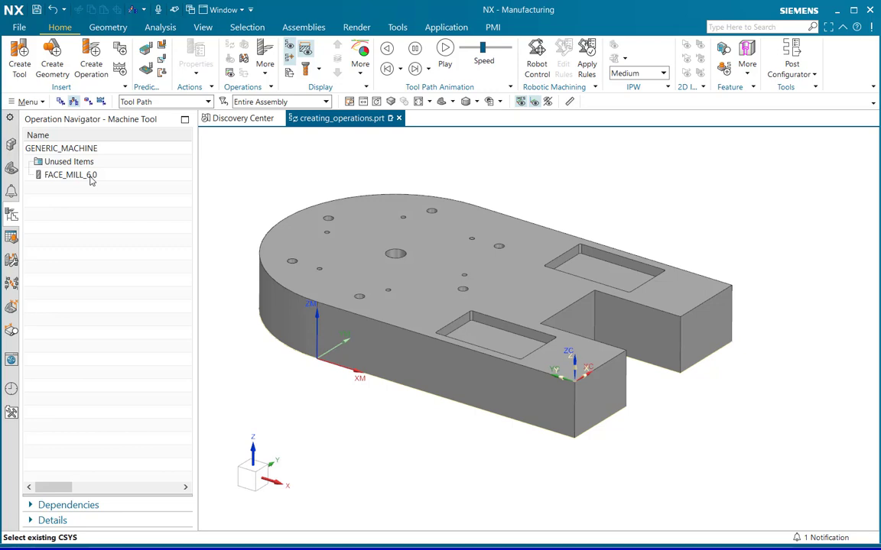
Start a new mill_planar operation with the Floor Facing without Wall subtype.
{"action": "scroll", "coordinate": [458, 332], "scroll_direction": "down", "scroll_amount": 2}
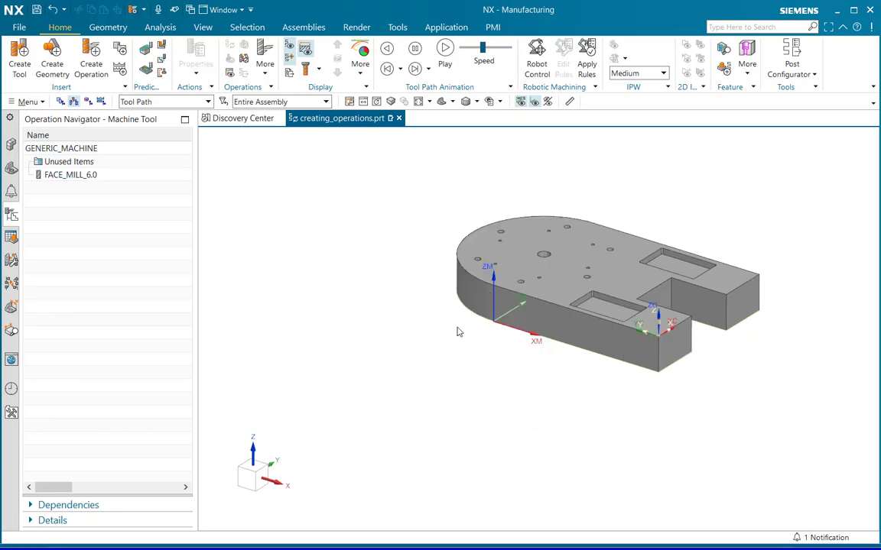
{"action": "left_click", "coordinate": [92, 67]}
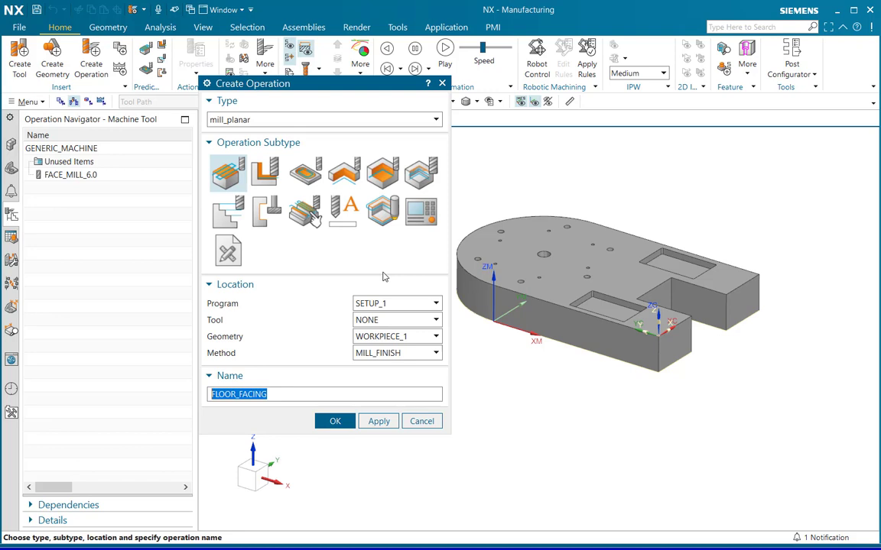
{"action": "left_click", "coordinate": [252, 120]}
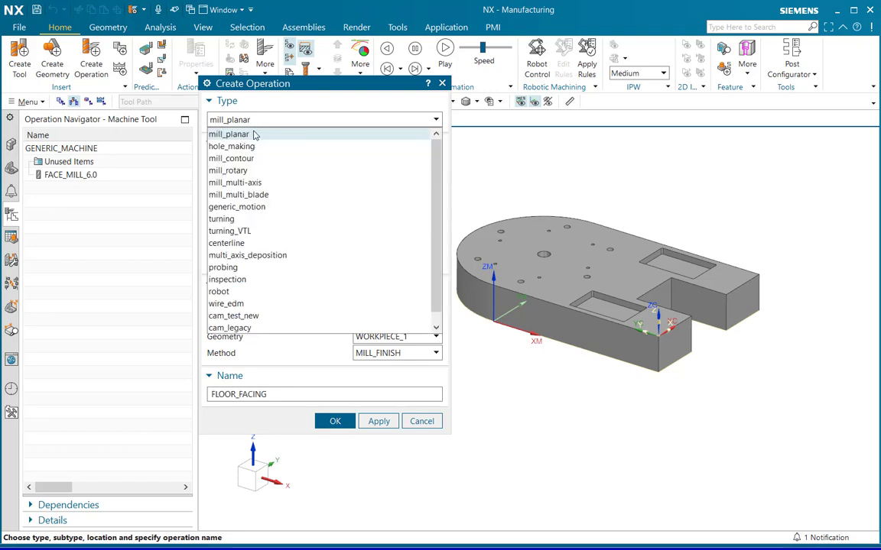
{"action": "left_click", "coordinate": [255, 134]}
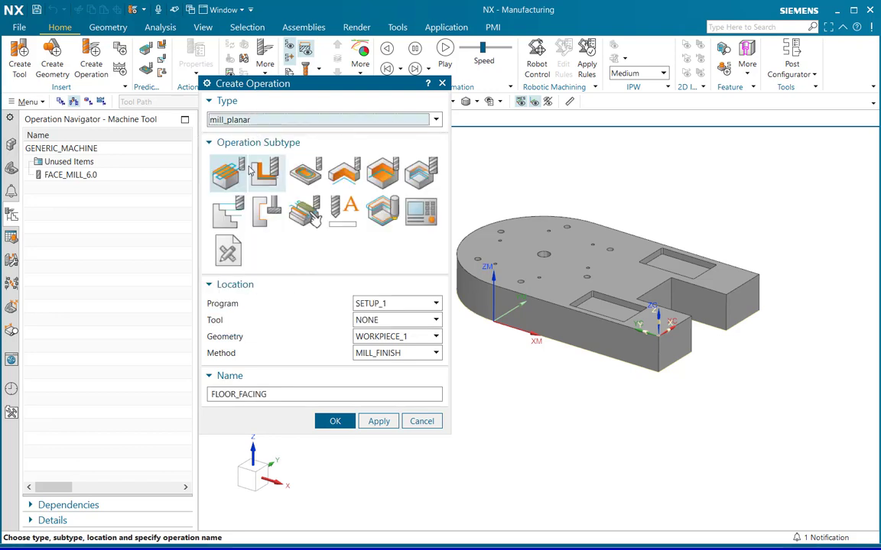
{"action": "scroll", "coordinate": [694, 267], "scroll_direction": "down", "scroll_amount": 1}
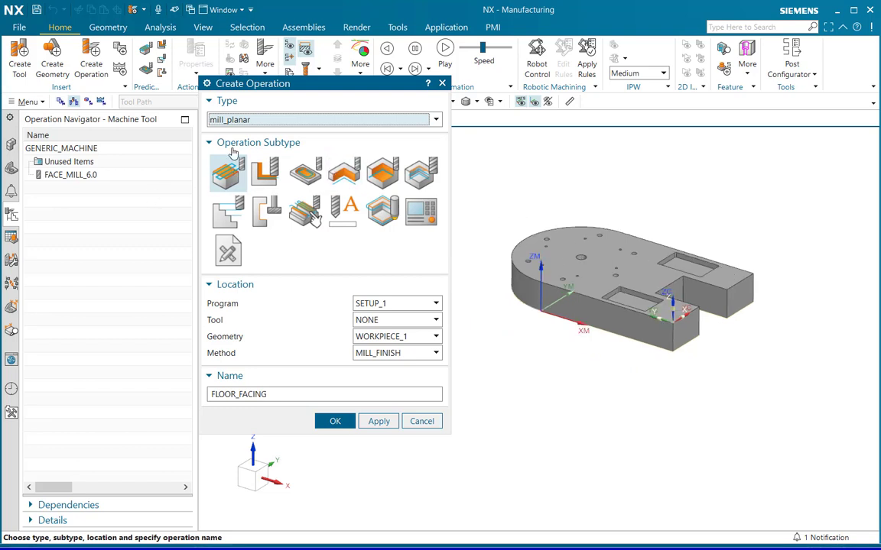
{"action": "mouse_move", "coordinate": [236, 171]}
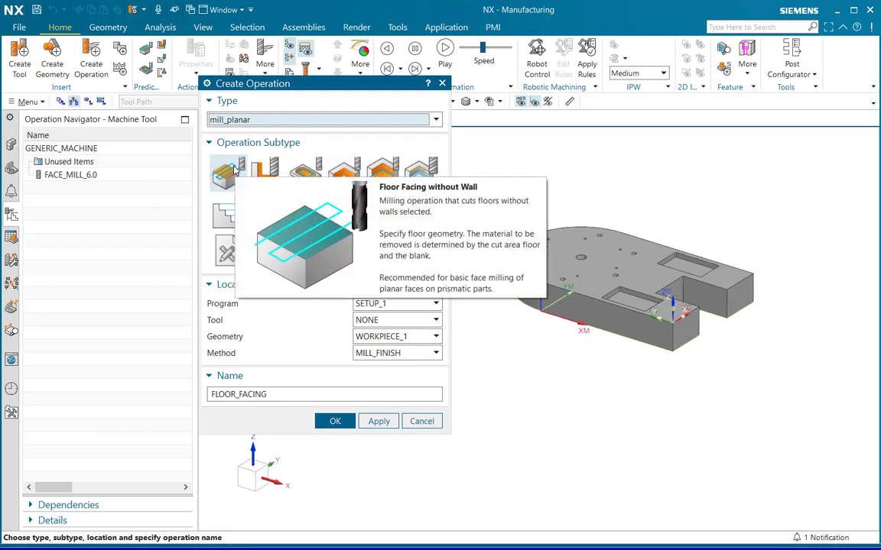
{"action": "left_click", "coordinate": [235, 172]}
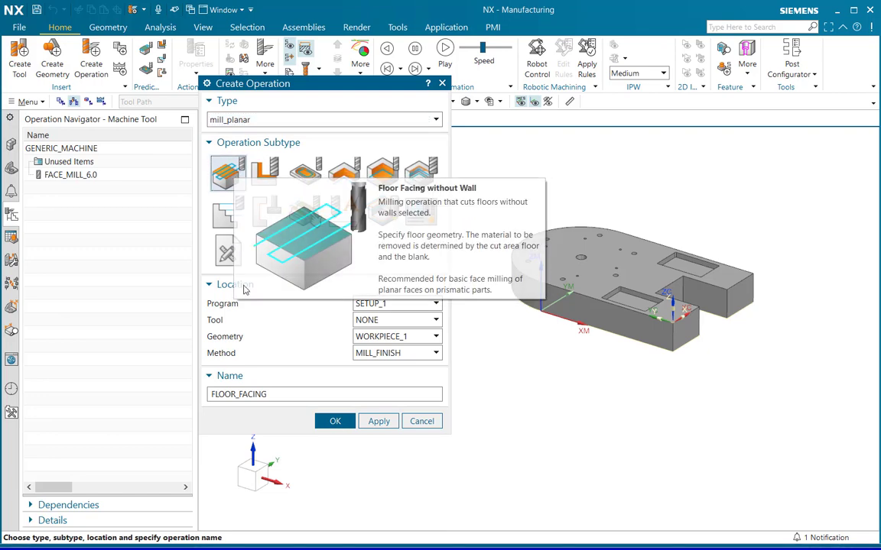
Assign the operation to program SETUP_1 with tool FACE_MILL_6.0 and geometry WORKPIECE_1.
{"action": "left_click", "coordinate": [390, 304]}
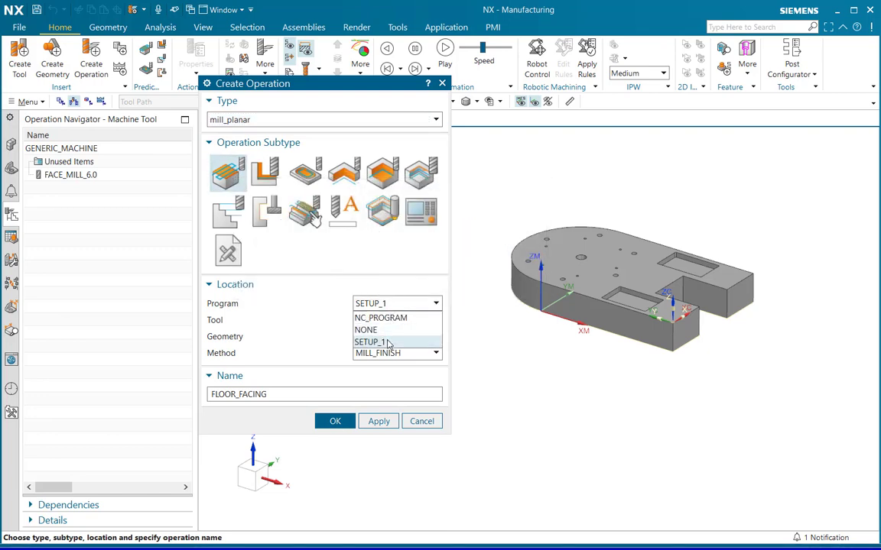
{"action": "left_click", "coordinate": [383, 338]}
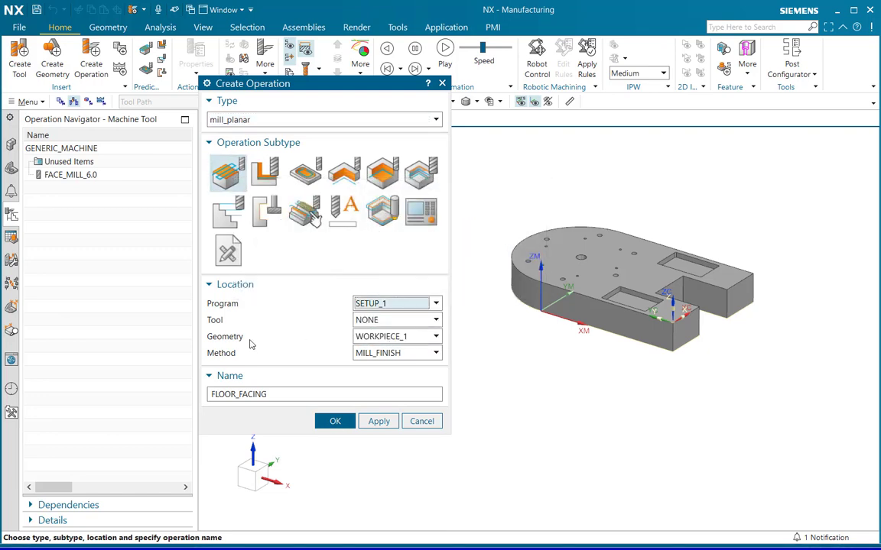
{"action": "left_click", "coordinate": [358, 324]}
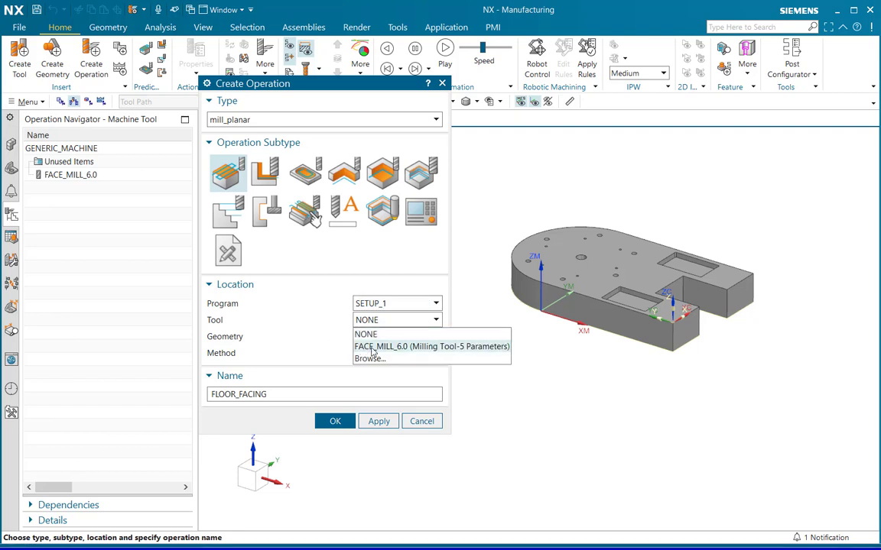
{"action": "left_click", "coordinate": [373, 348]}
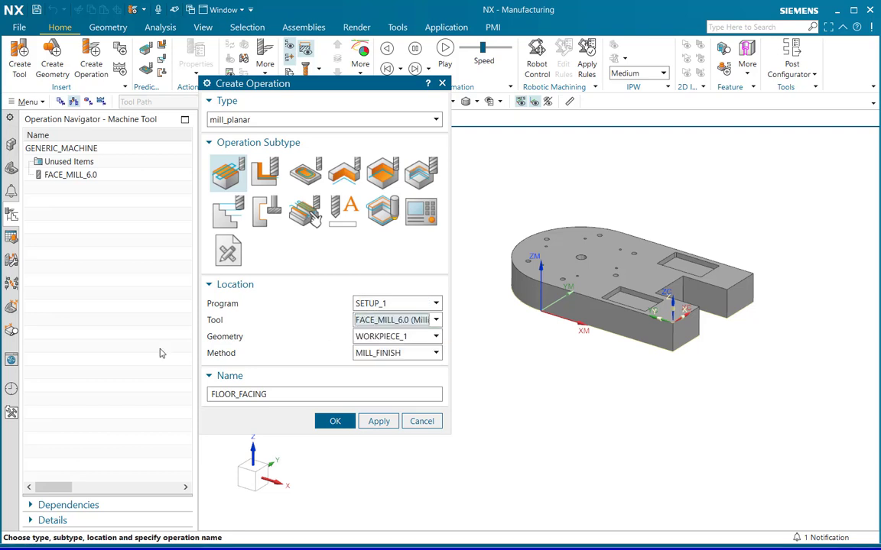
{"action": "left_click", "coordinate": [398, 341]}
{"action": "left_click", "coordinate": [393, 374]}
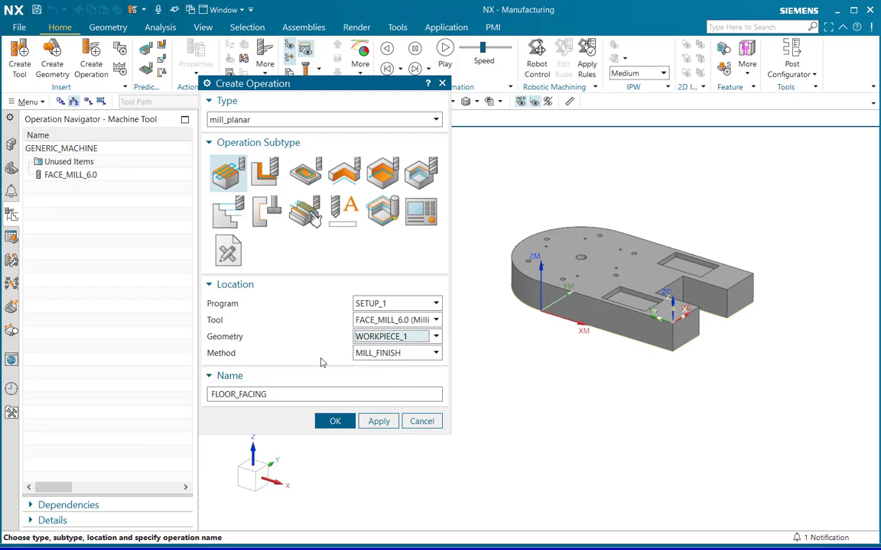
Set the operation's method to MILL_FINISH and create it with the name FLOOR_FACING.
{"action": "left_click", "coordinate": [371, 355]}
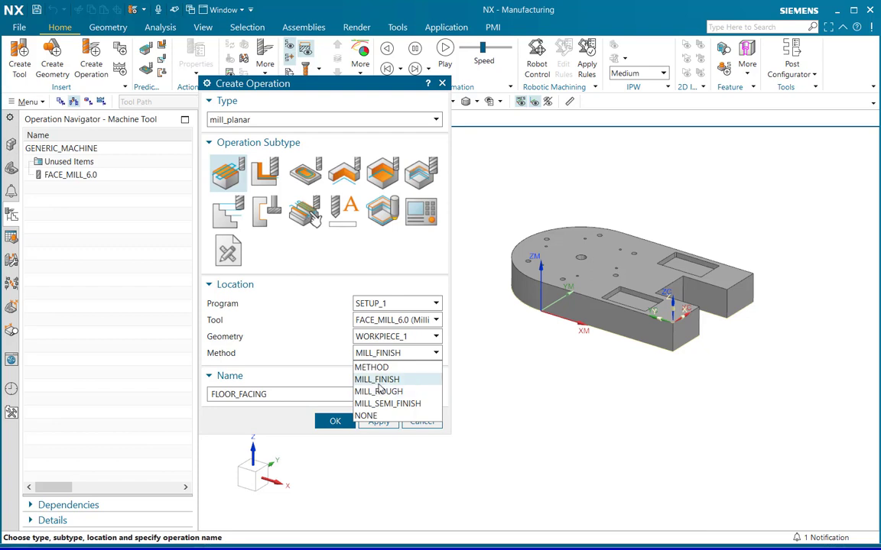
{"action": "left_click", "coordinate": [378, 381]}
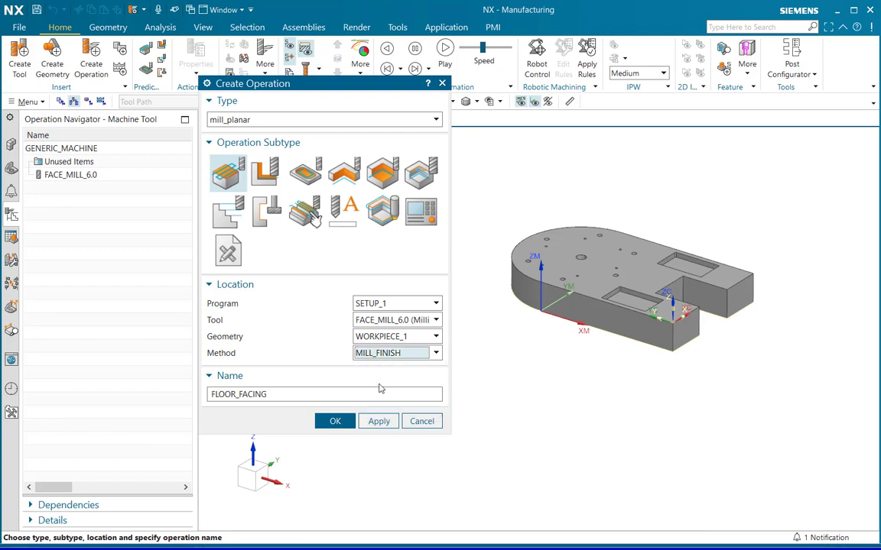
{"action": "double_click", "coordinate": [283, 392]}
{"action": "left_click", "coordinate": [283, 392]}
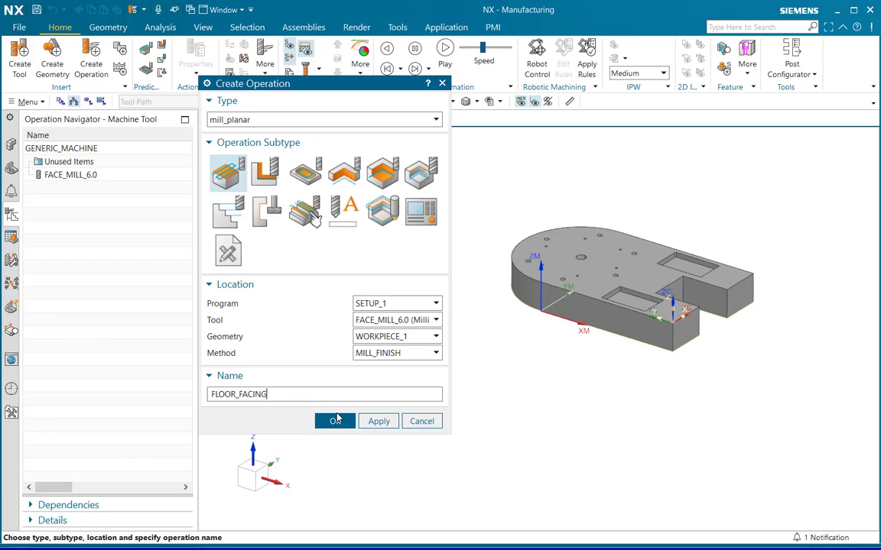
{"action": "left_click", "coordinate": [339, 421]}
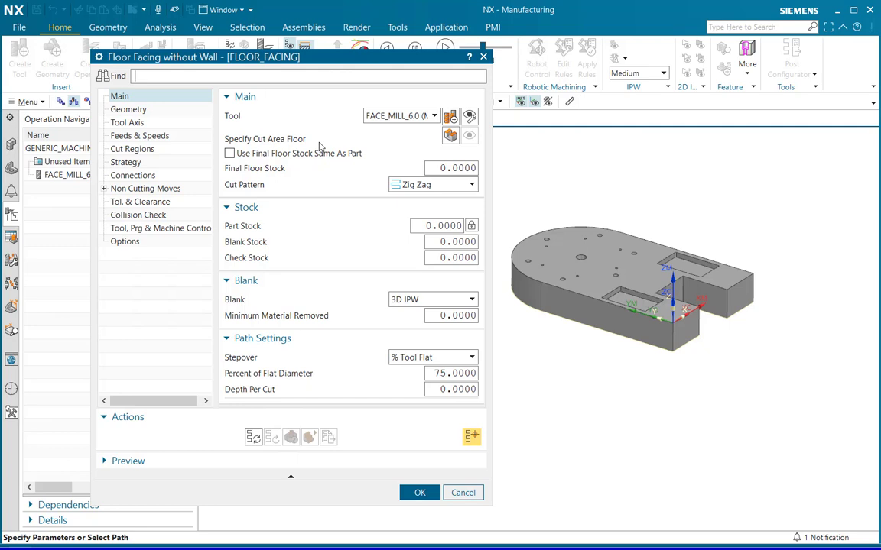
Specify the cut area floor by selecting the plate's top face with the Faces selection method.
{"action": "left_click", "coordinate": [450, 135]}
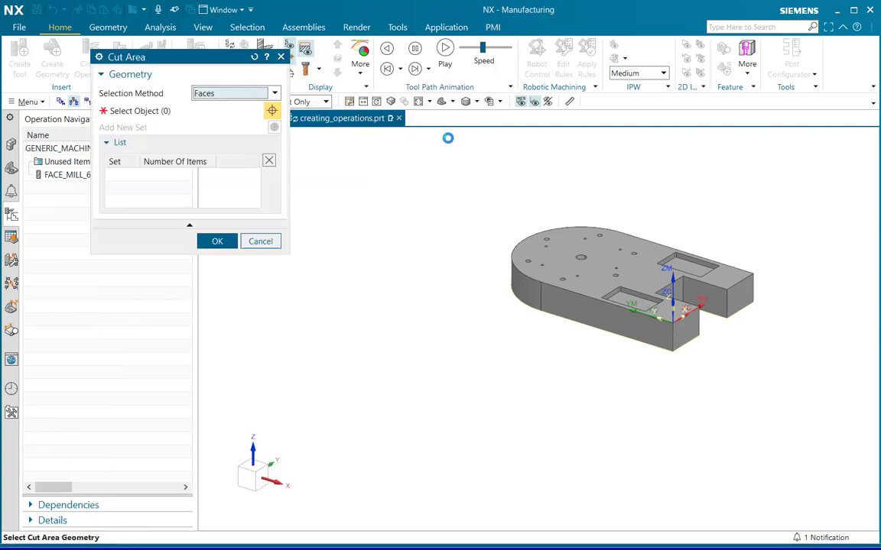
{"action": "left_click", "coordinate": [201, 93]}
{"action": "left_click", "coordinate": [203, 107]}
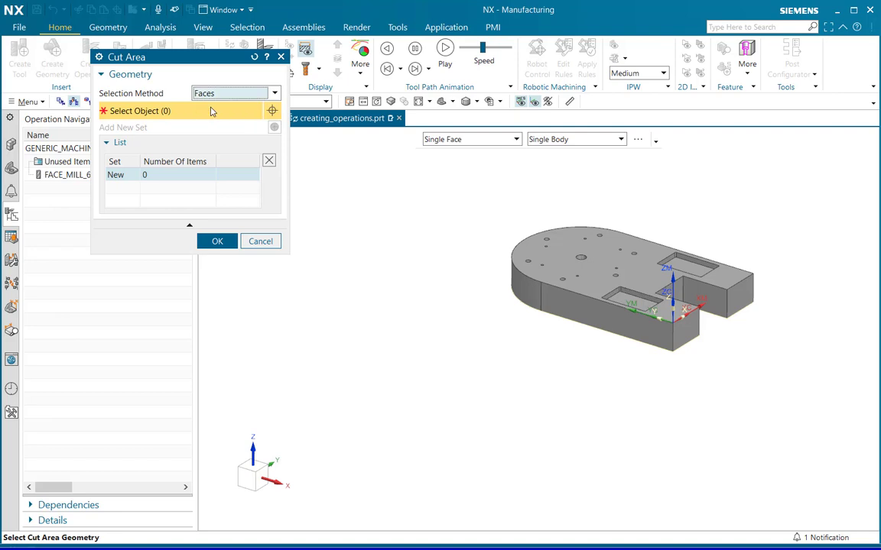
{"action": "left_click", "coordinate": [552, 243]}
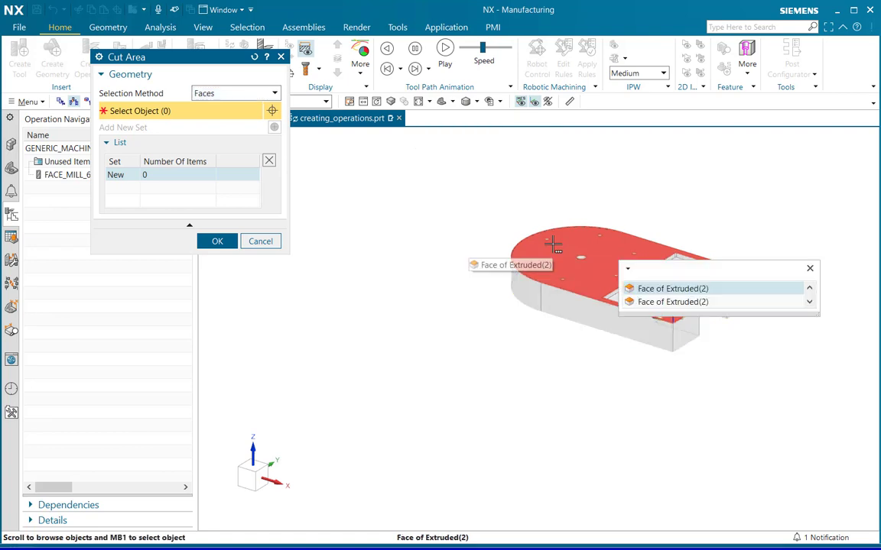
{"action": "left_click", "coordinate": [690, 288]}
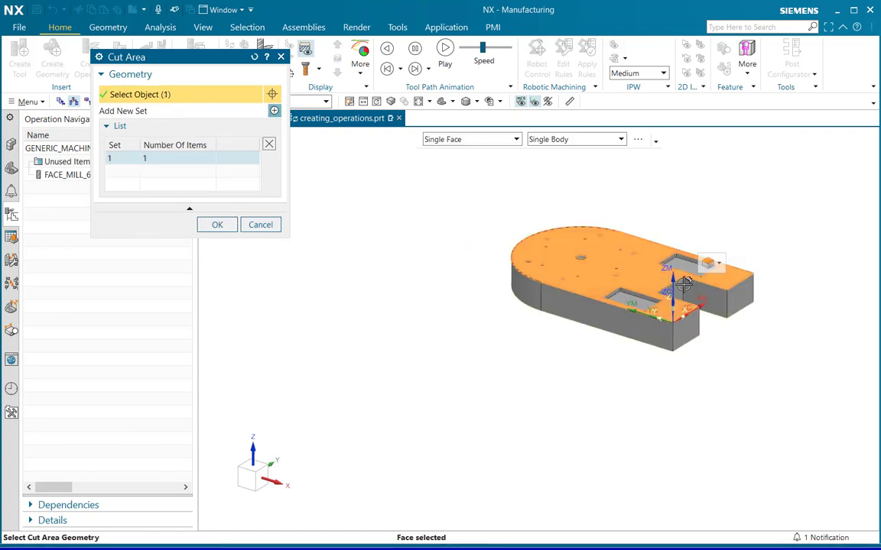
{"action": "left_click", "coordinate": [218, 229]}
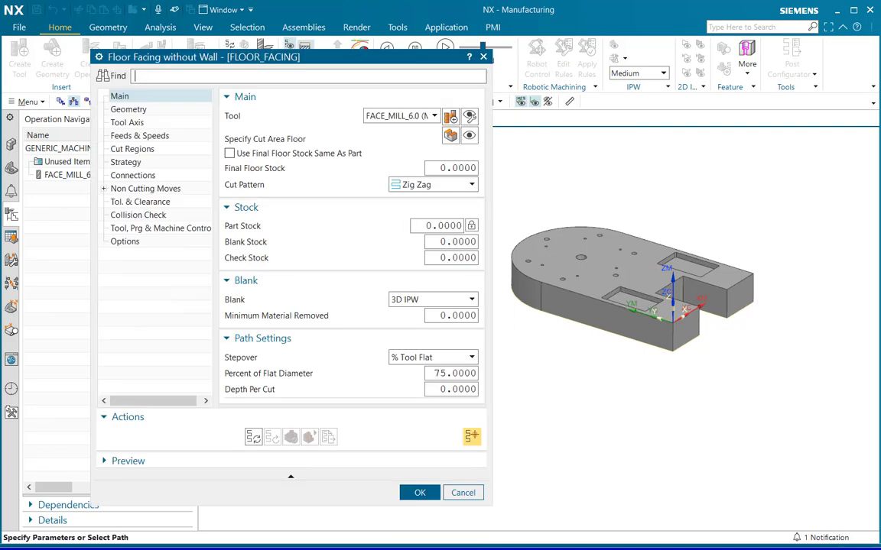
Generate the floor facing tool path with the Zig Zag cut pattern and Blank Geometry as the blank, and accept the operation.
{"action": "left_click", "coordinate": [429, 187]}
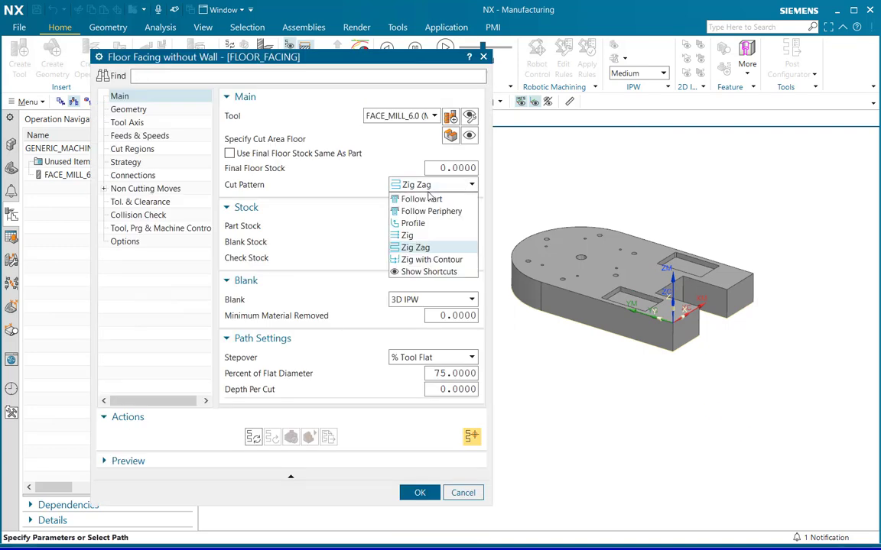
{"action": "left_click", "coordinate": [416, 248]}
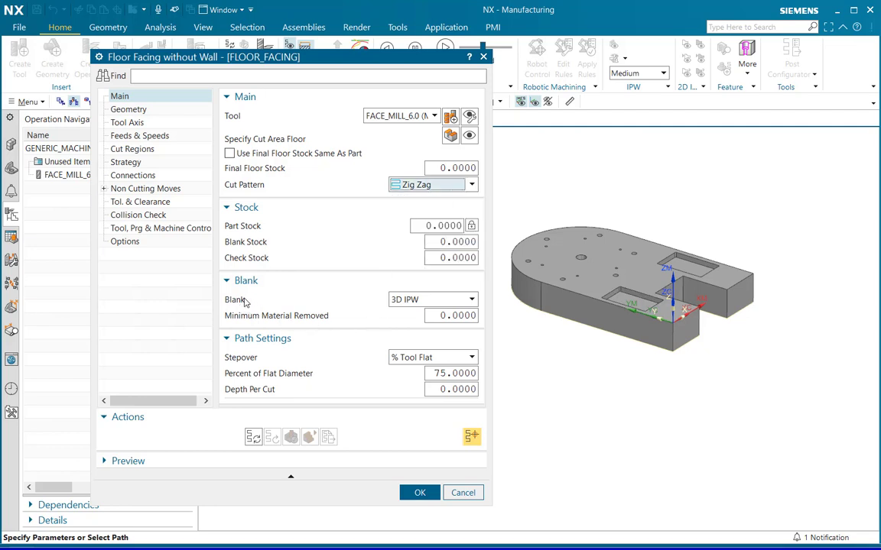
{"action": "left_click", "coordinate": [431, 299]}
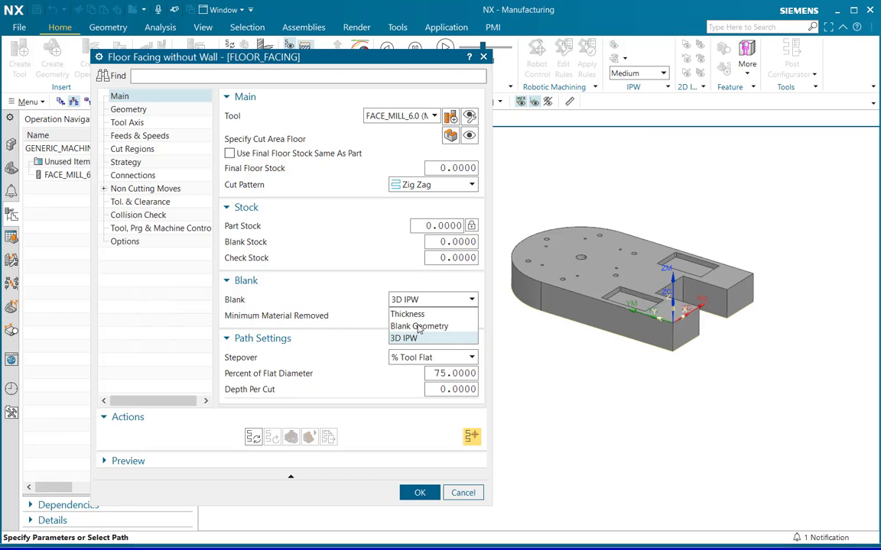
{"action": "left_click", "coordinate": [419, 326]}
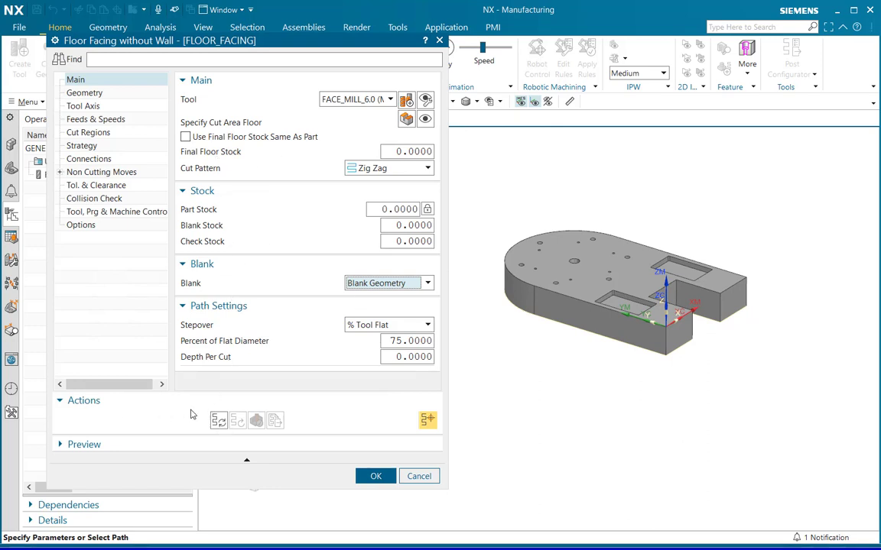
{"action": "left_click", "coordinate": [219, 420]}
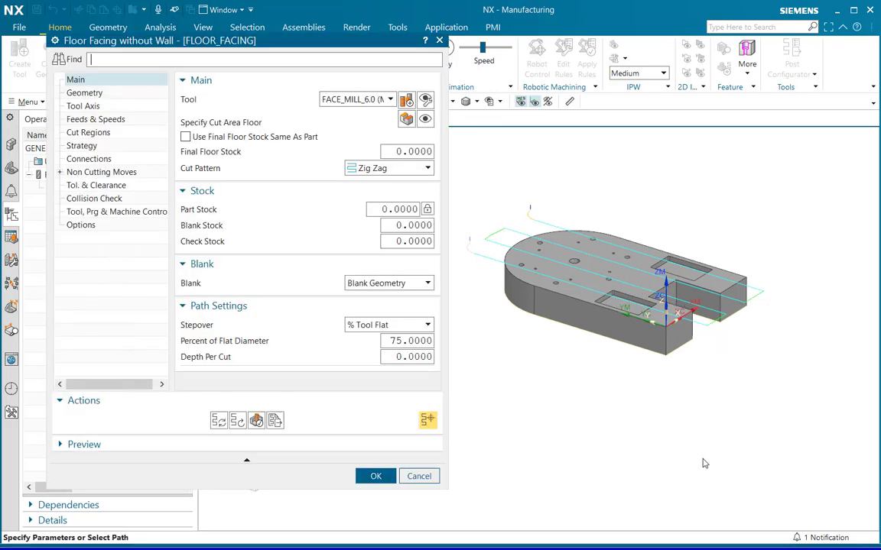
{"action": "left_click", "coordinate": [371, 476]}
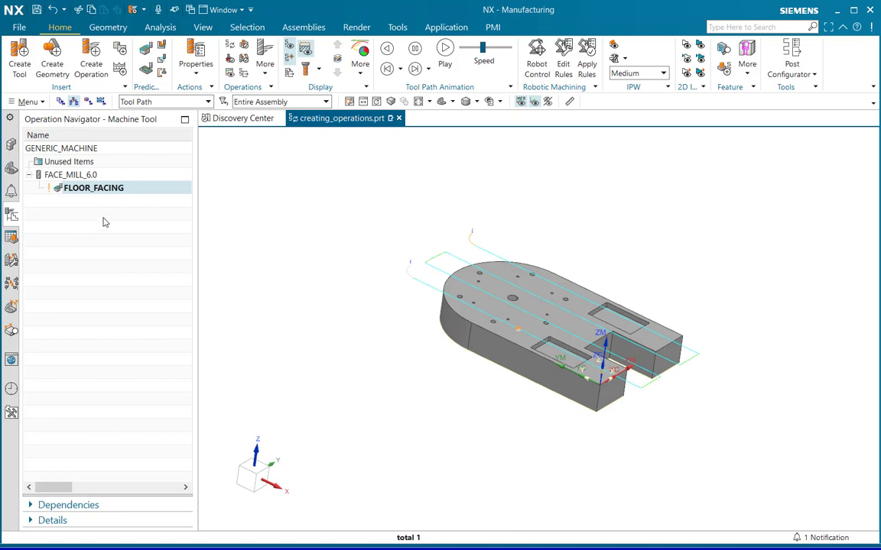
Open the tool path verification for the FLOOR_FACING operation and move its dialog clear of the operation list.
{"action": "right_click", "coordinate": [130, 189]}
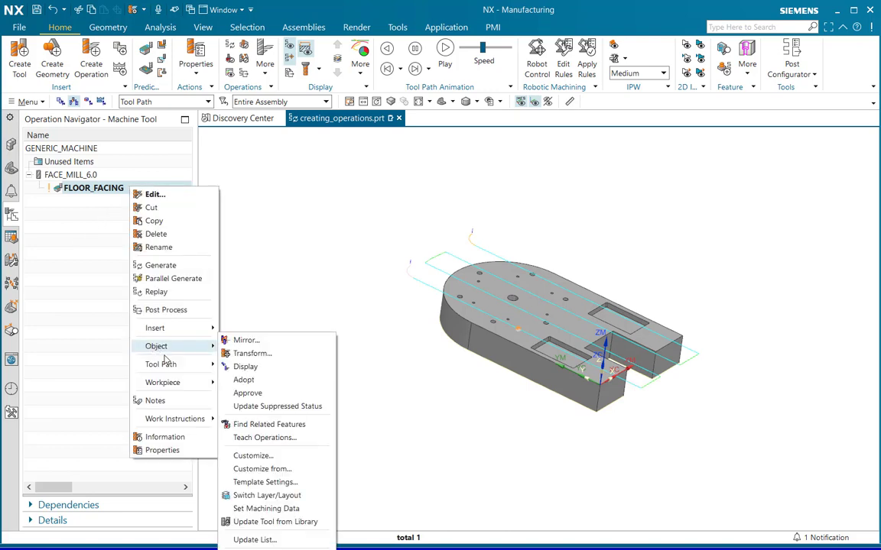
{"action": "mouse_move", "coordinate": [171, 365]}
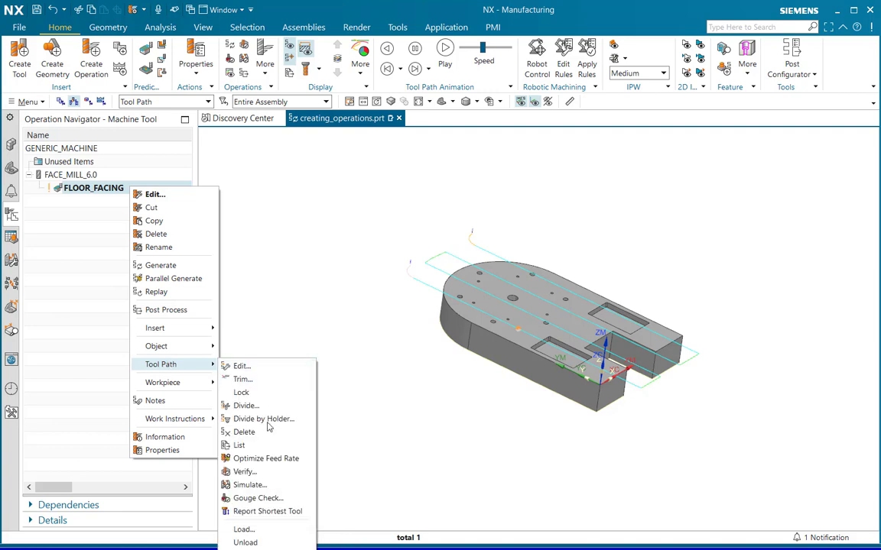
{"action": "left_click", "coordinate": [268, 474]}
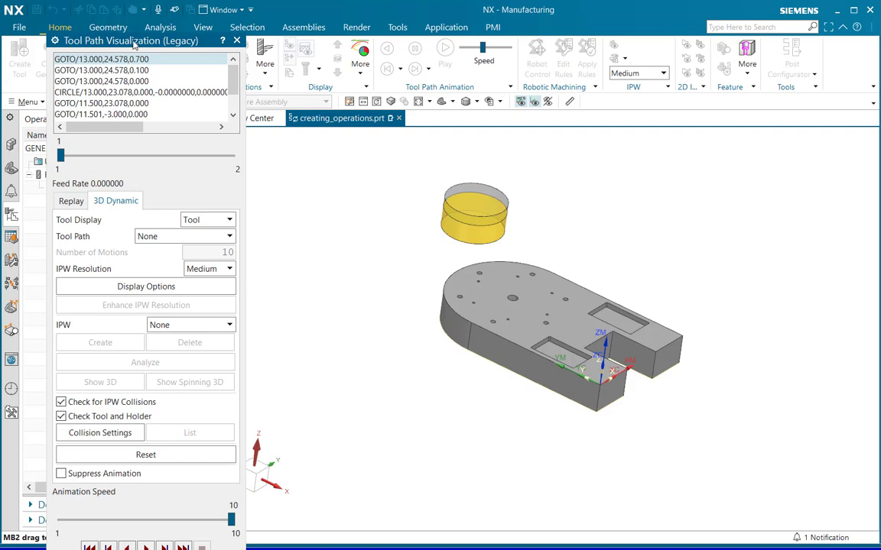
{"action": "left_click_drag", "start_coordinate": [134, 44], "coordinate": [243, 42]}
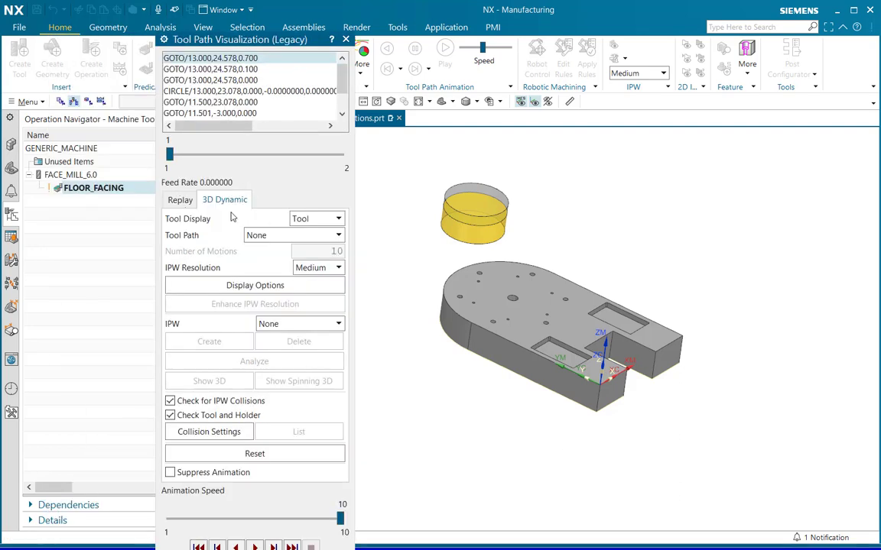
Play the 3D Dynamic material removal simulation at animation speed 4, and close the visualization.
{"action": "left_click", "coordinate": [227, 518]}
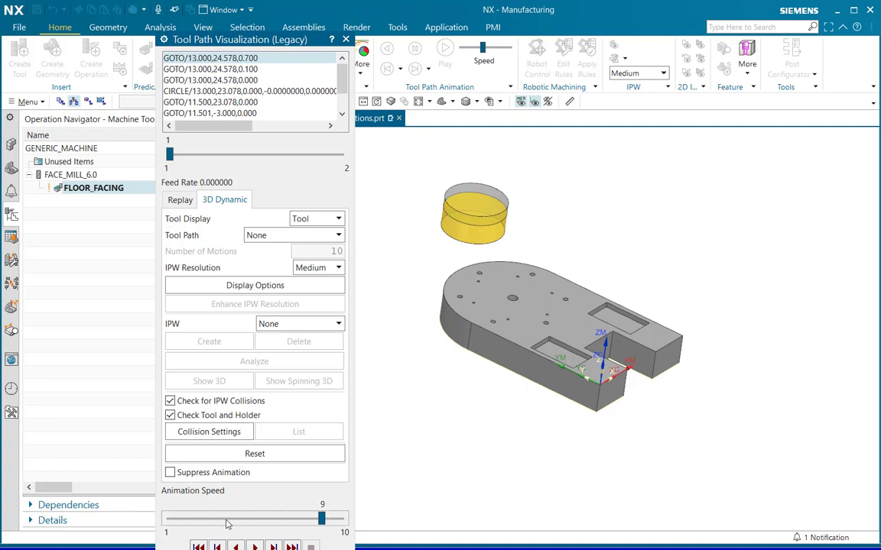
{"action": "left_click", "coordinate": [225, 523]}
{"action": "left_click", "coordinate": [220, 521]}
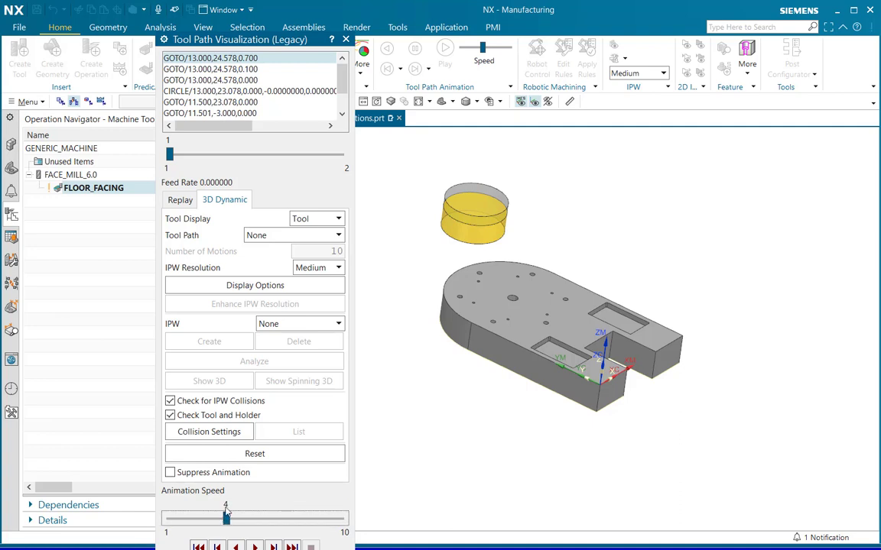
{"action": "left_click", "coordinate": [254, 547]}
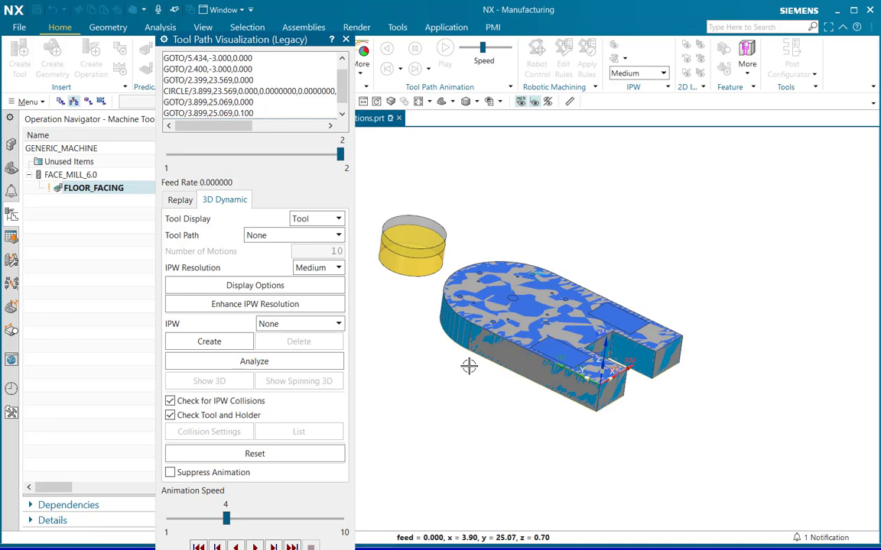
{"action": "key", "text": "Escape"}
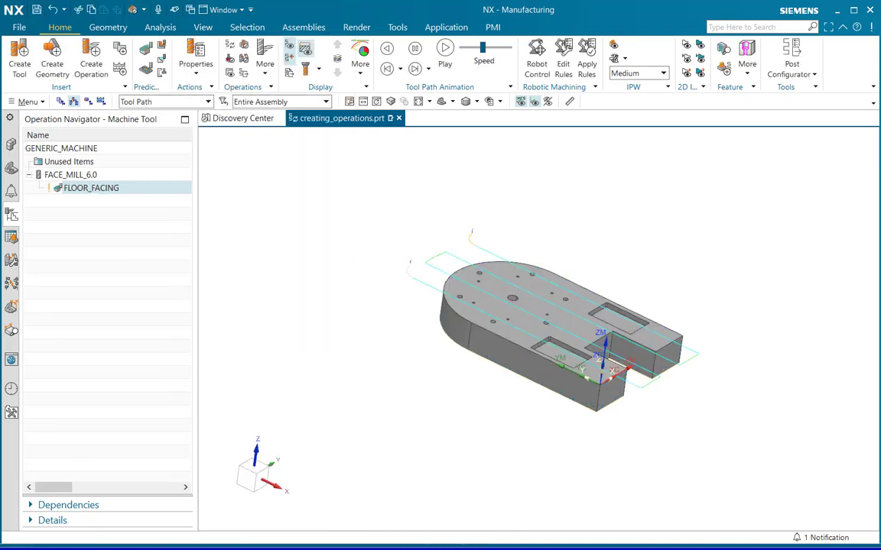